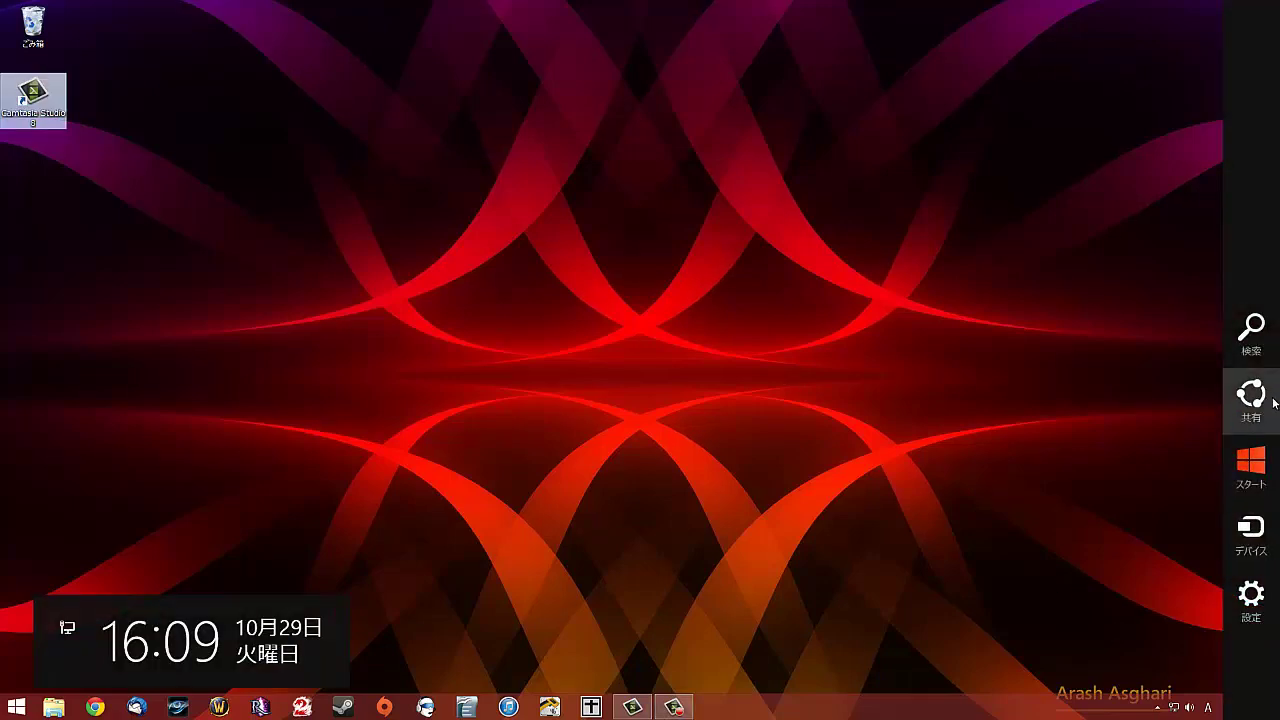
Step: Open Control Panel from the Settings (設定) charm
{"action": "left_click", "coordinate": [1250, 595]}
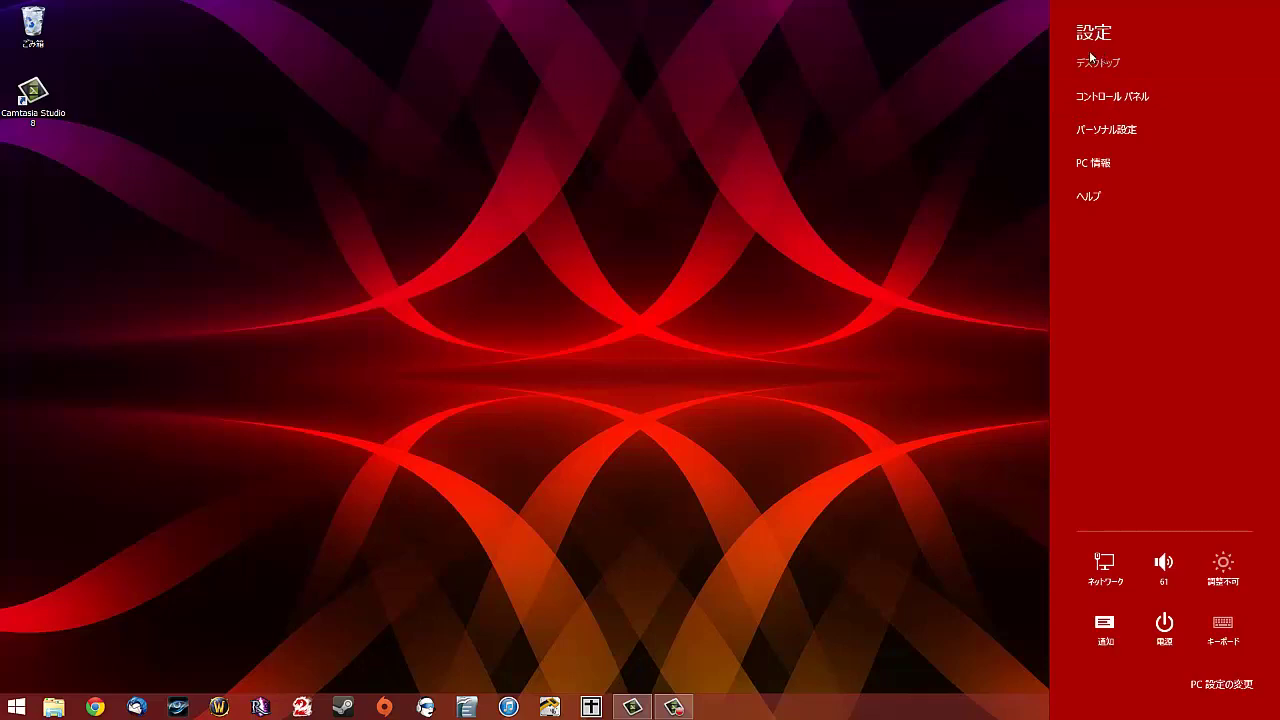
{"action": "left_click", "coordinate": [1130, 96]}
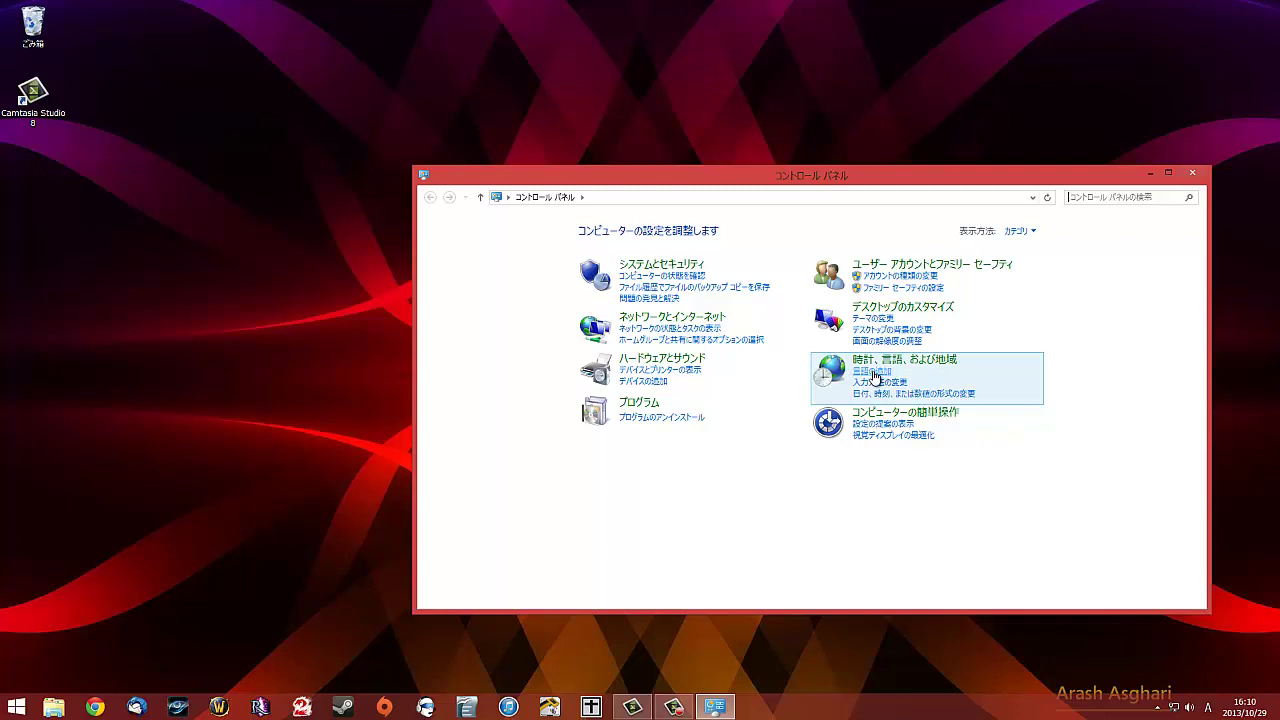
Step: Go to the Language page via the 言語の追加 link under Clock, Language, and Region
{"action": "left_click", "coordinate": [873, 373]}
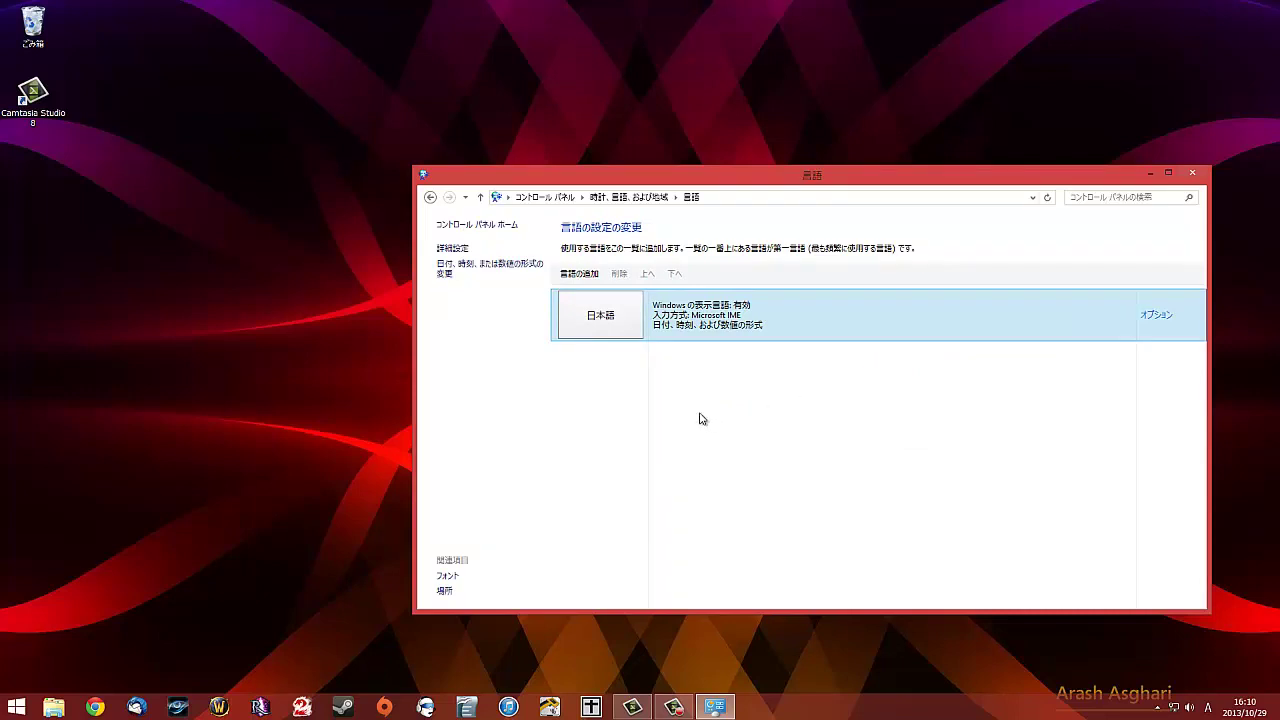
Step: Add English (Canada) from the English regional variants and select it in the language list
{"action": "left_click", "coordinate": [578, 276]}
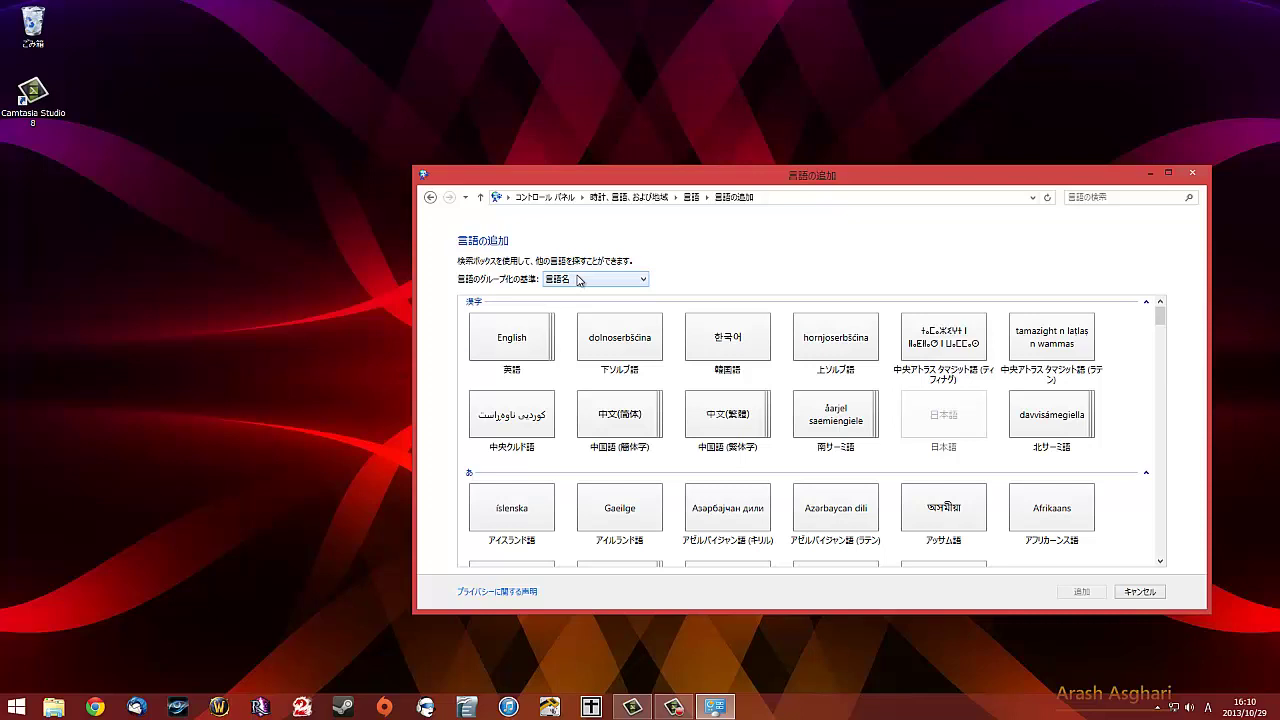
{"action": "left_click", "coordinate": [515, 338]}
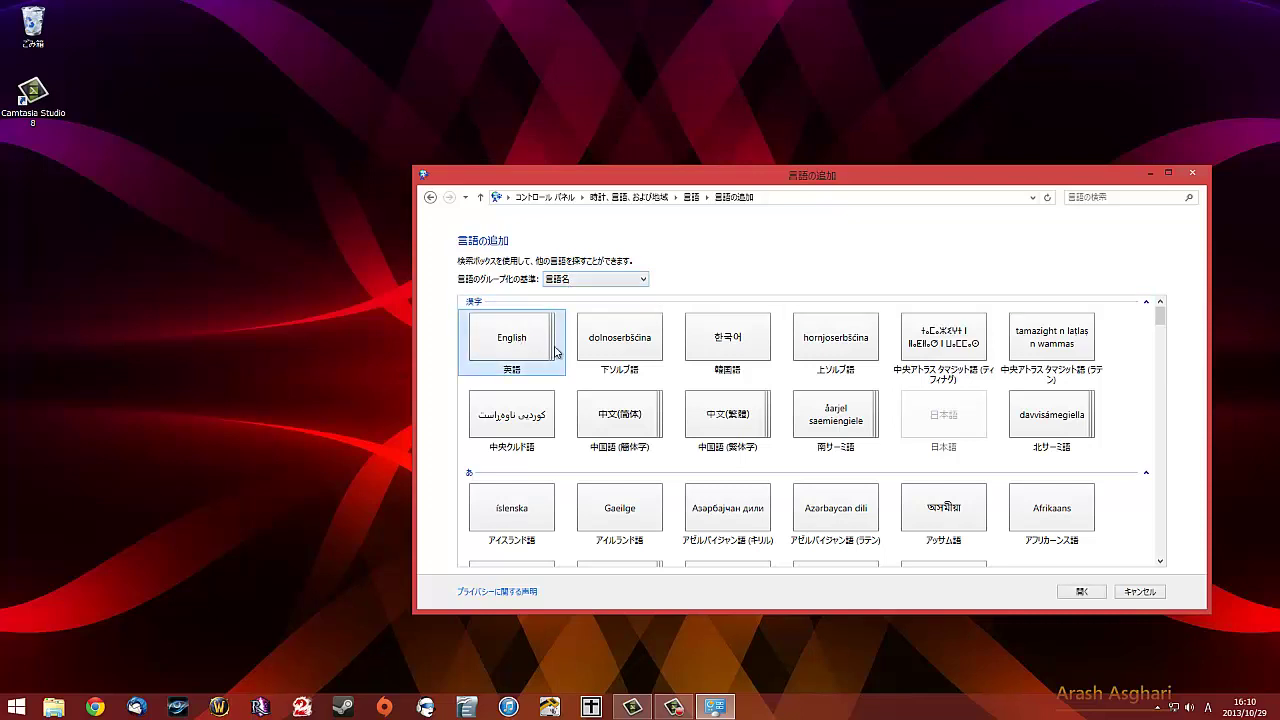
{"action": "left_click", "coordinate": [1081, 592]}
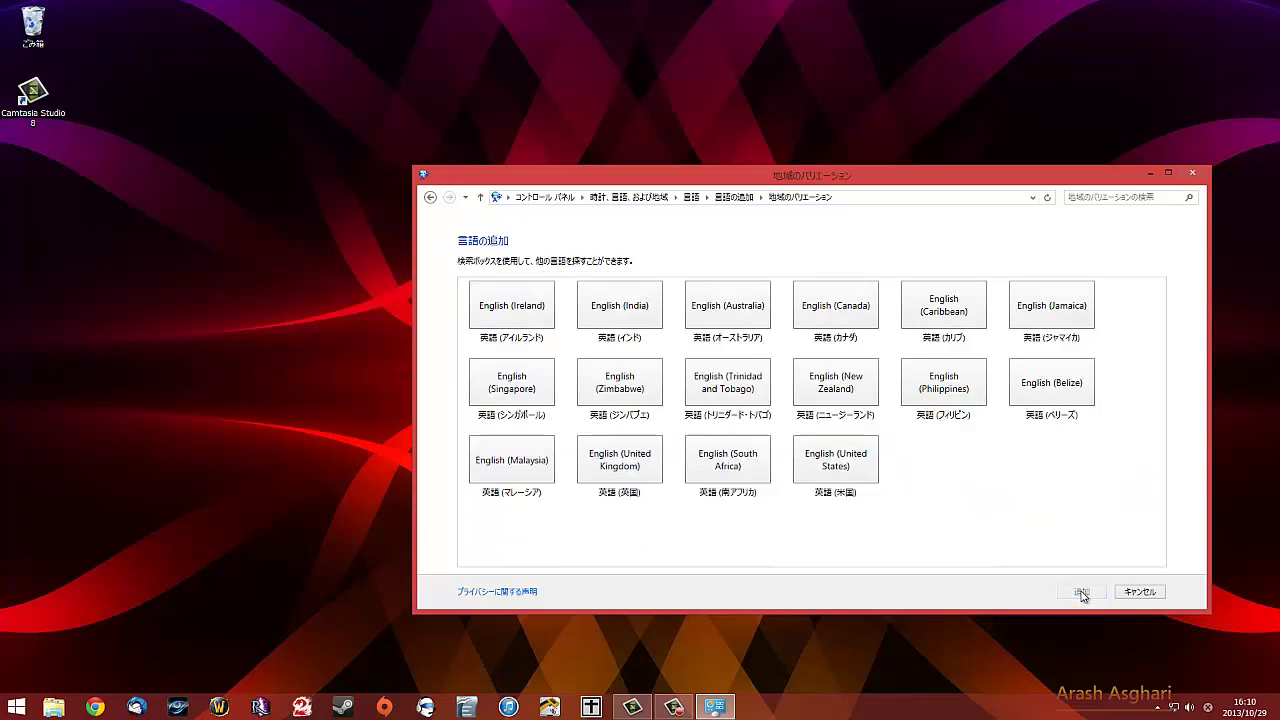
{"action": "left_click", "coordinate": [842, 315]}
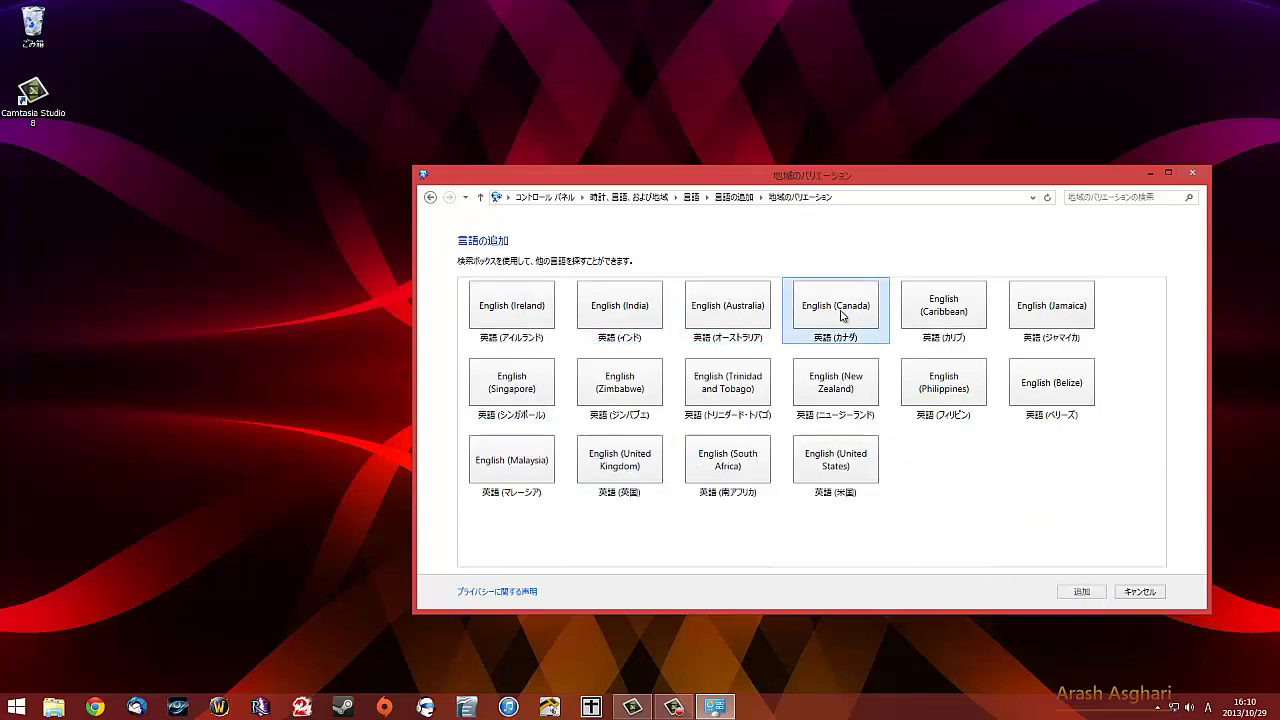
{"action": "left_click", "coordinate": [1082, 592]}
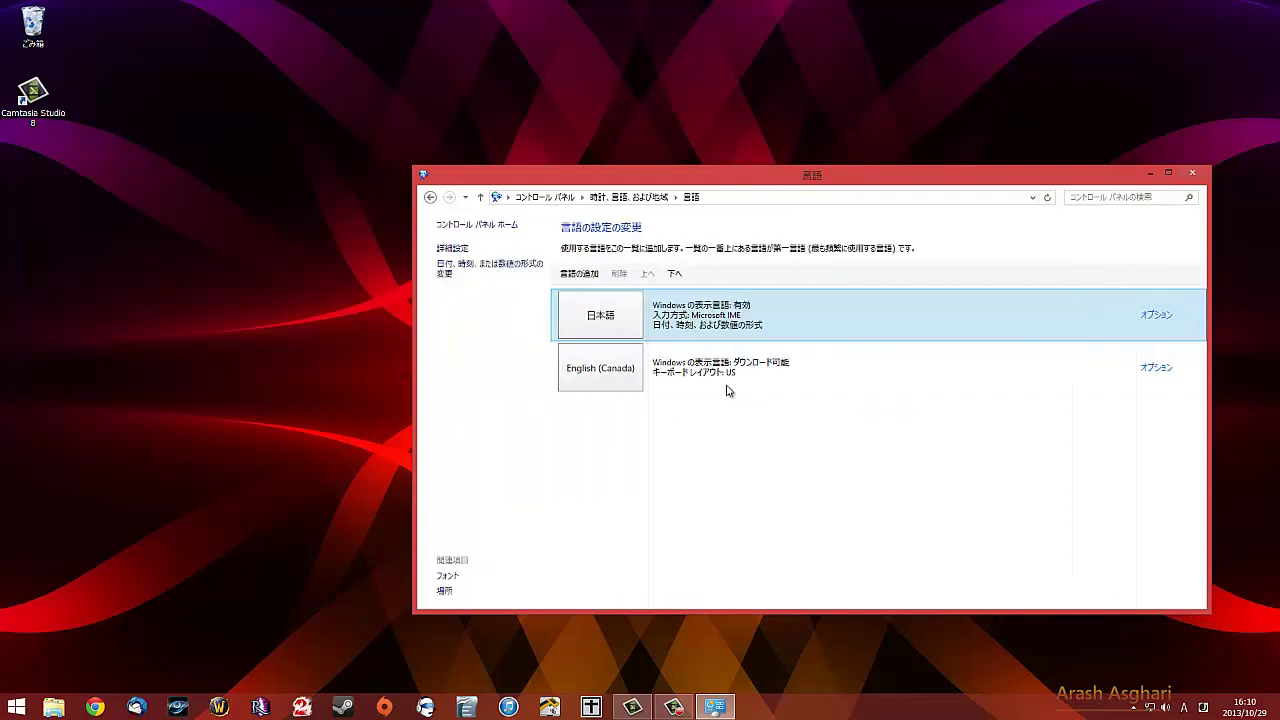
{"action": "left_click", "coordinate": [714, 375]}
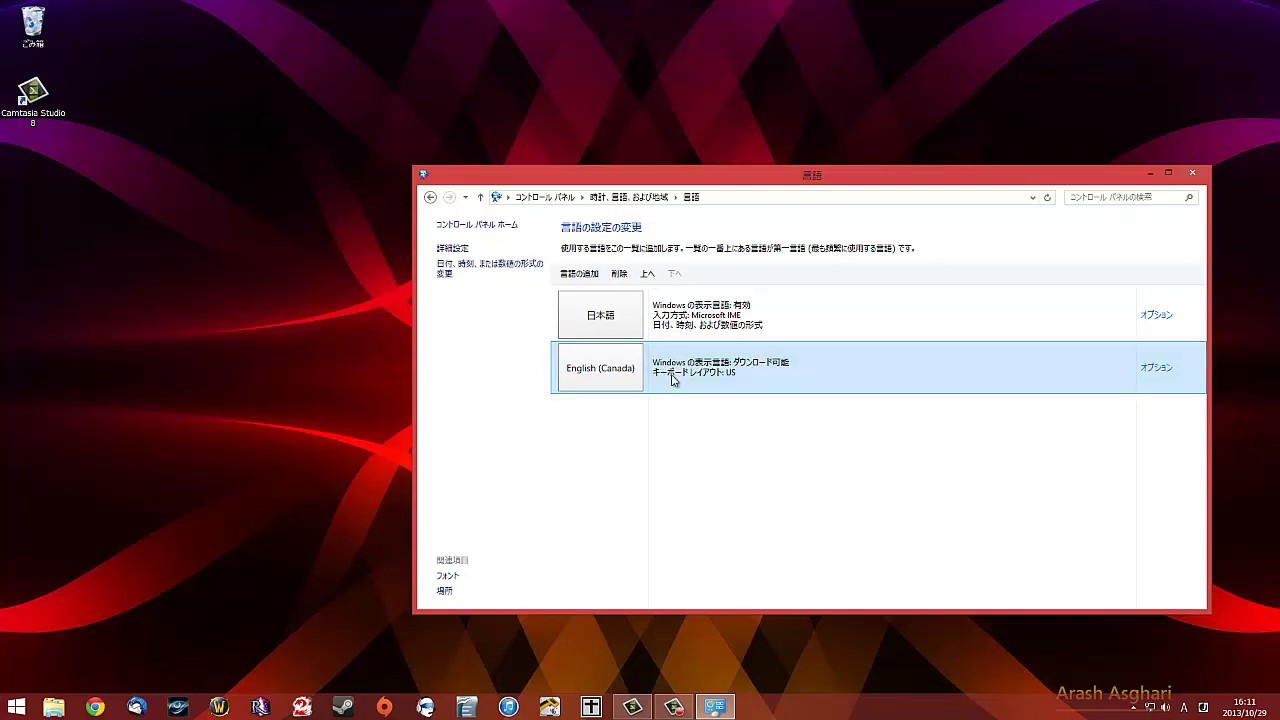
Step: Move English (Canada) above 日本語 to make it the primary language
{"action": "left_click", "coordinate": [648, 278]}
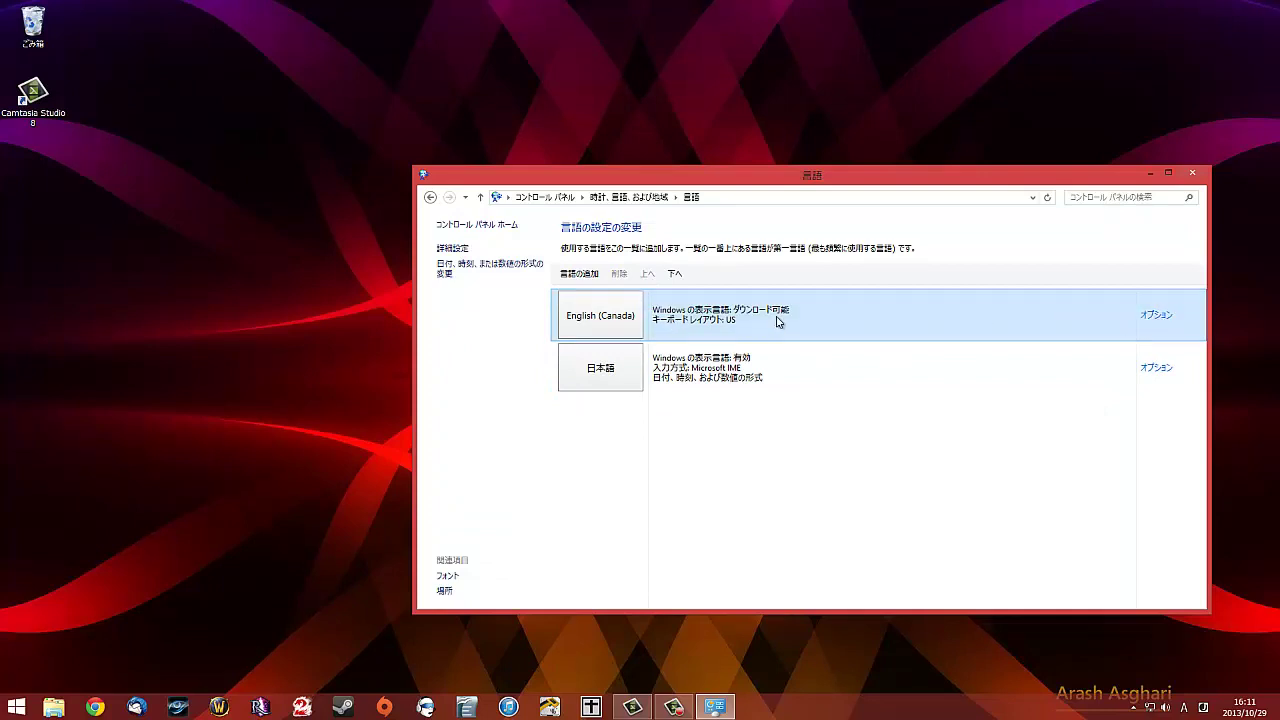
Step: Download and install the English (Canada) language pack from its Options page
{"action": "left_click", "coordinate": [1157, 316]}
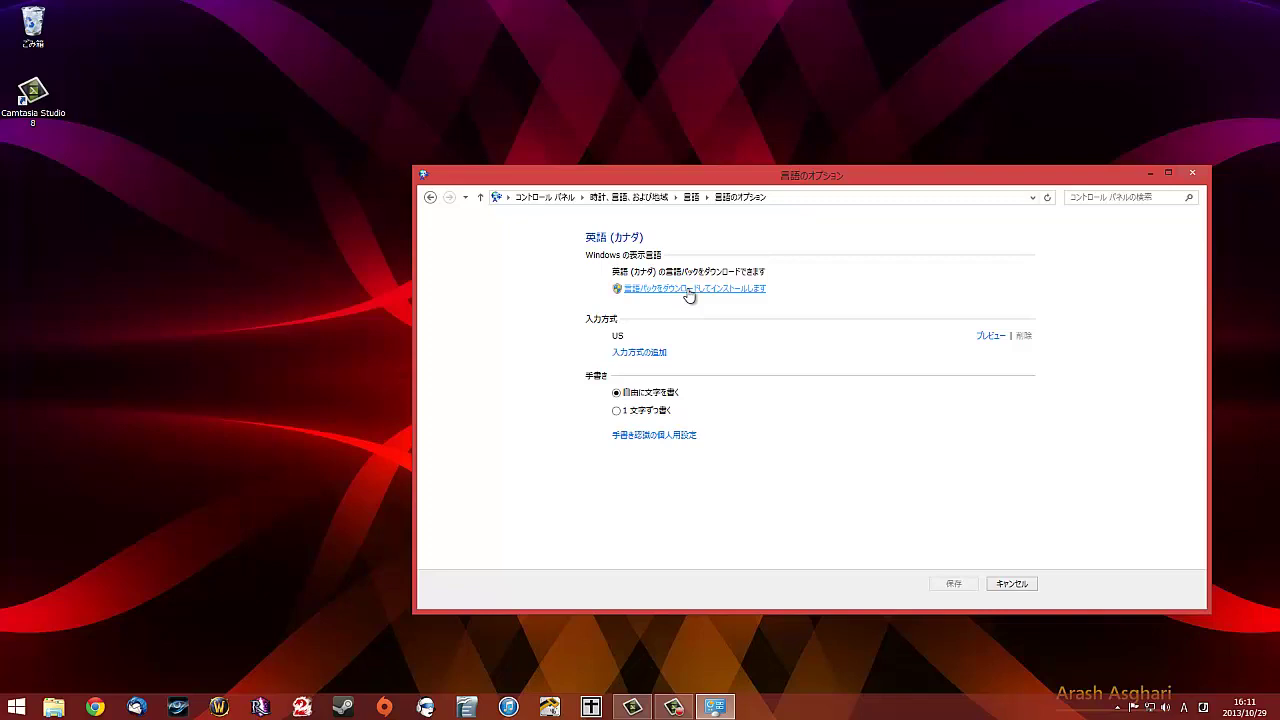
{"action": "left_click", "coordinate": [688, 289]}
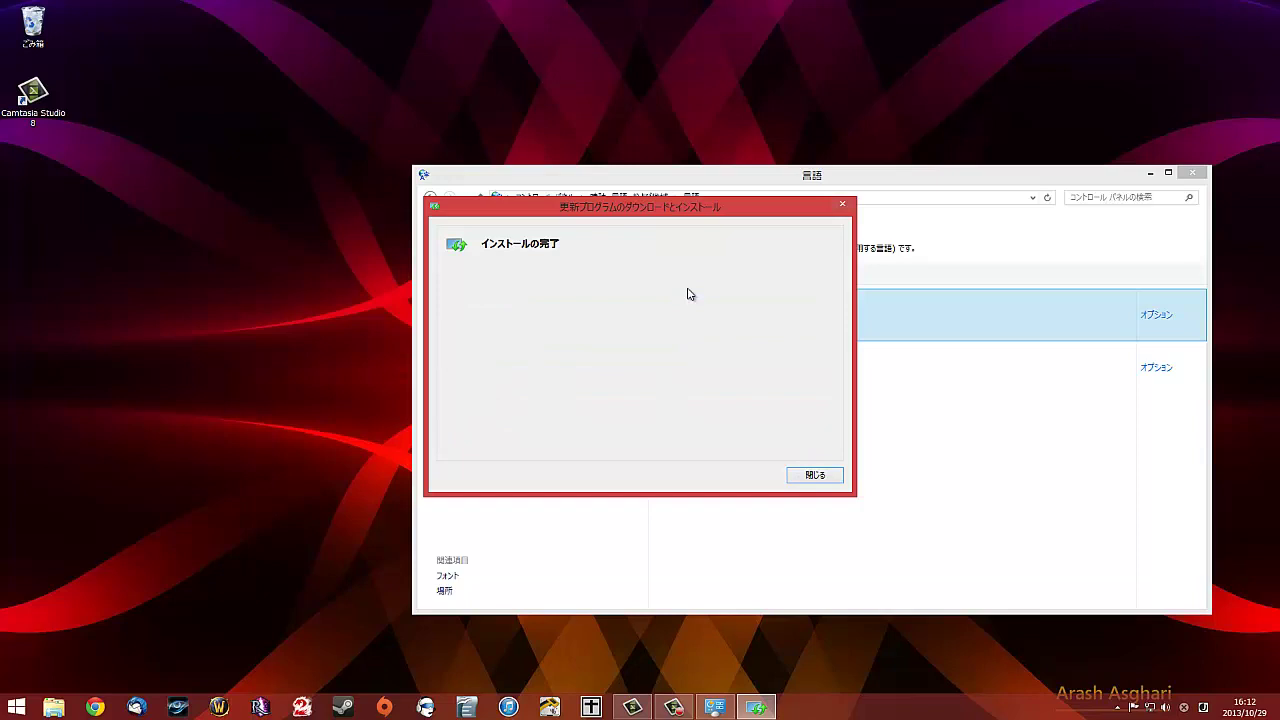
Step: Dismiss the install-complete notice, leave English (Canada) options unchanged, and close the Language window
{"action": "left_click", "coordinate": [816, 475]}
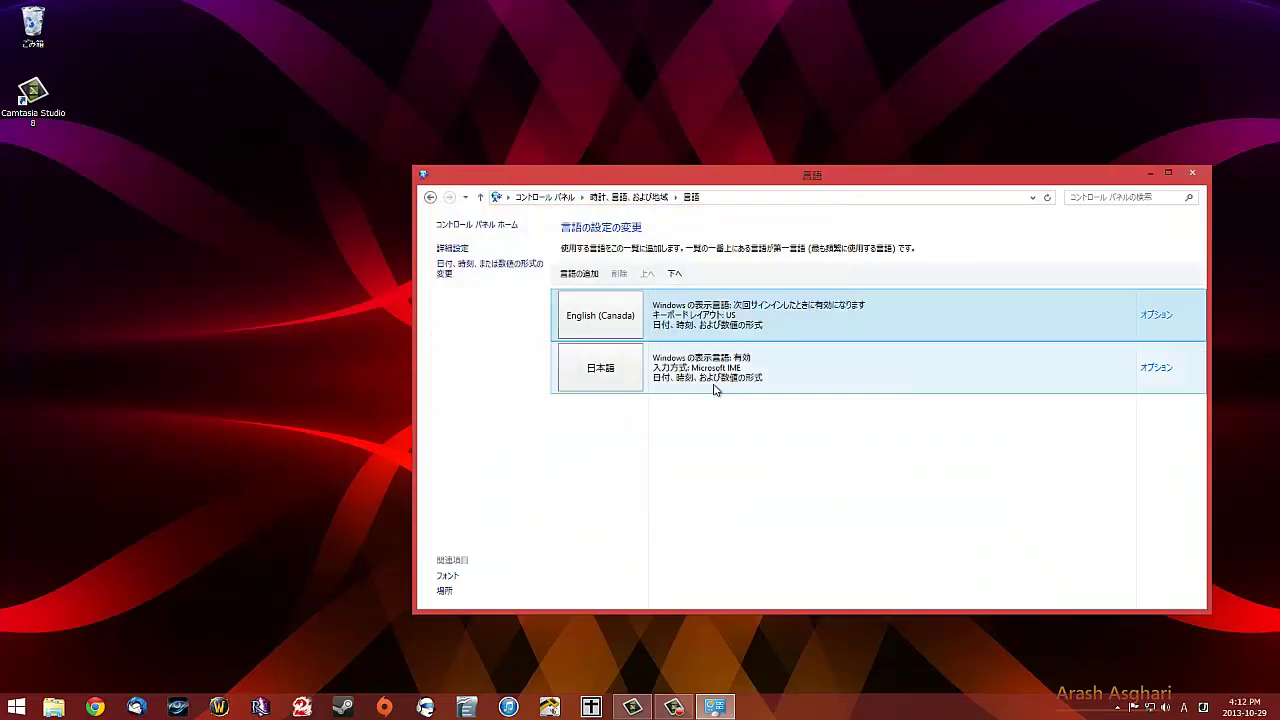
{"action": "left_click", "coordinate": [1157, 316]}
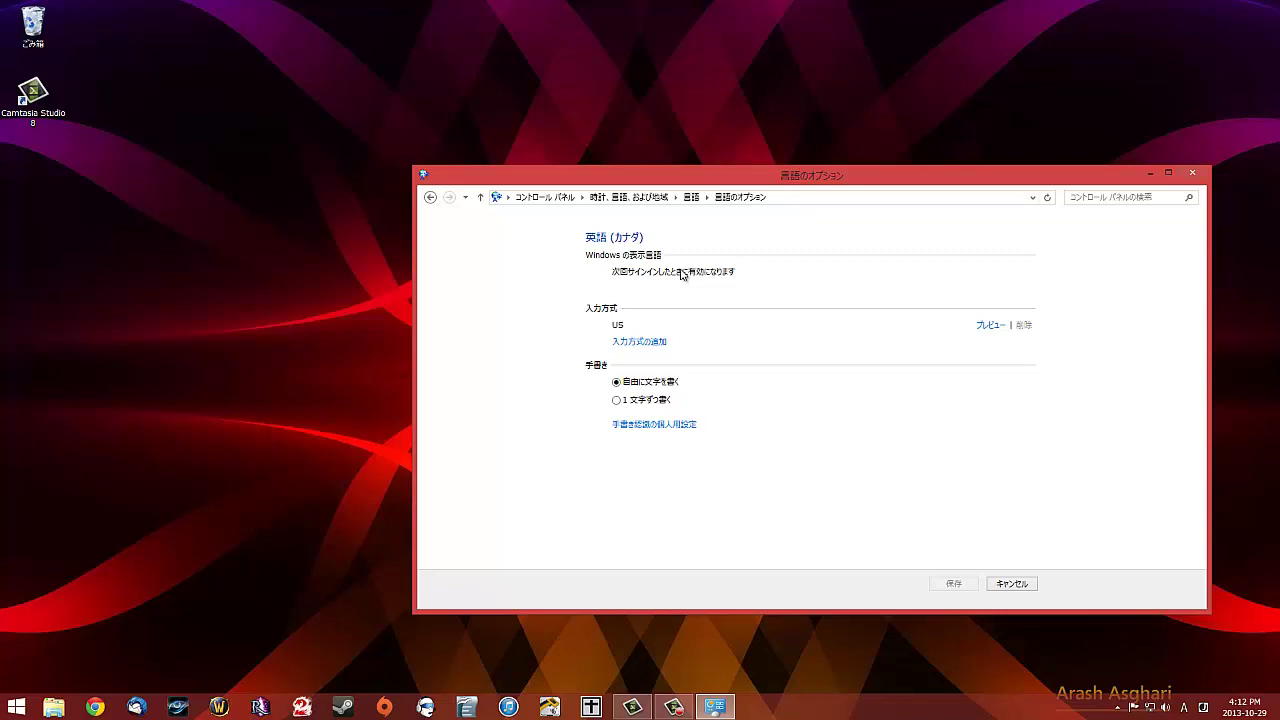
{"action": "left_click", "coordinate": [1008, 586]}
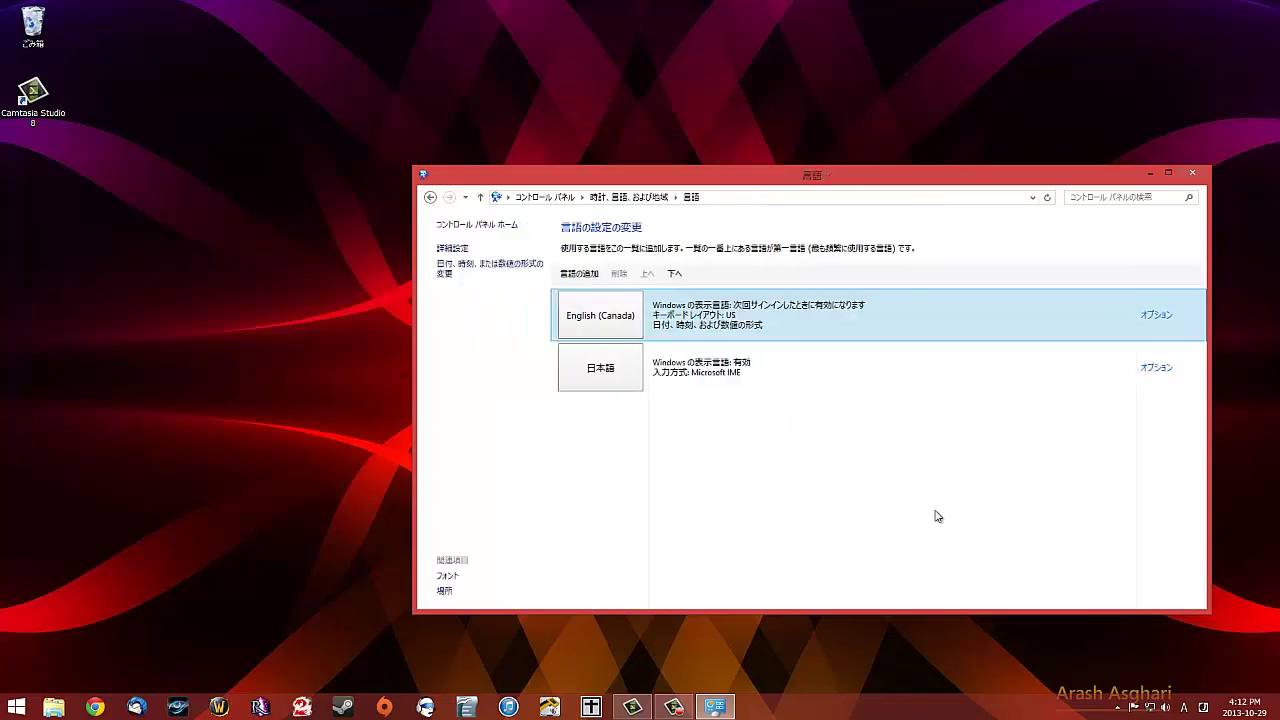
{"action": "left_click", "coordinate": [1192, 172]}
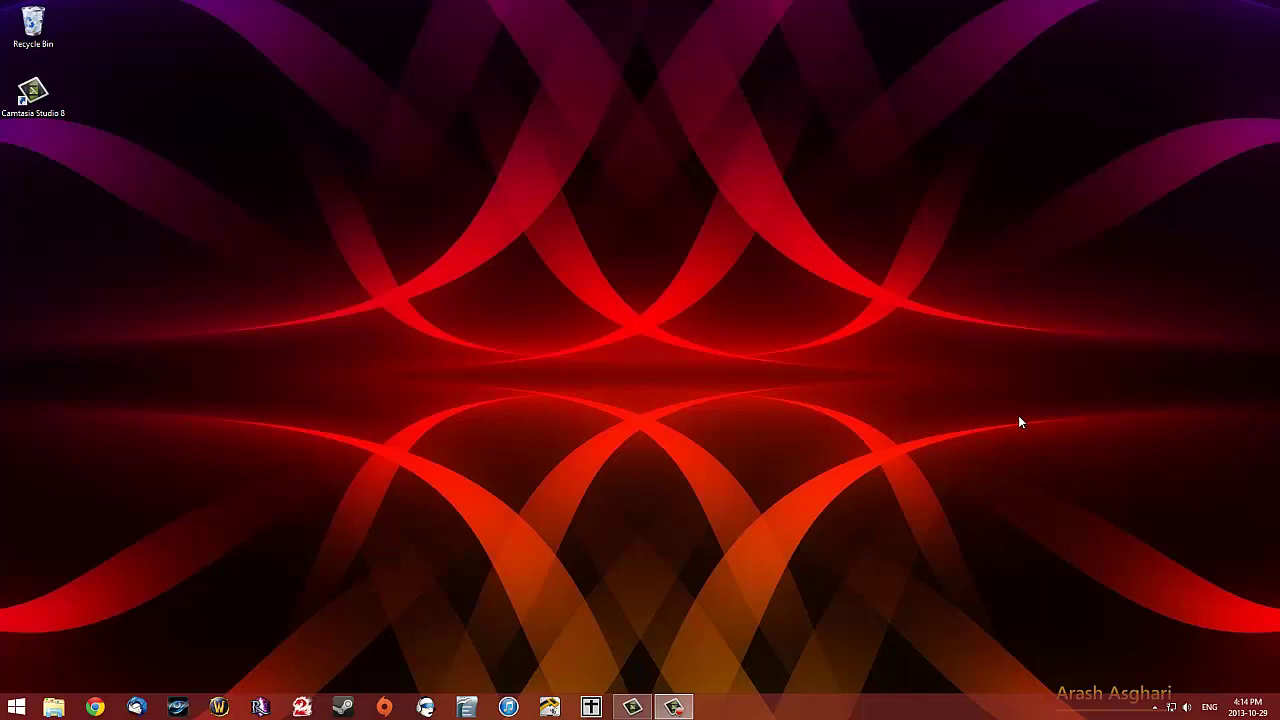
{"action": "right_click", "coordinate": [17, 708]}
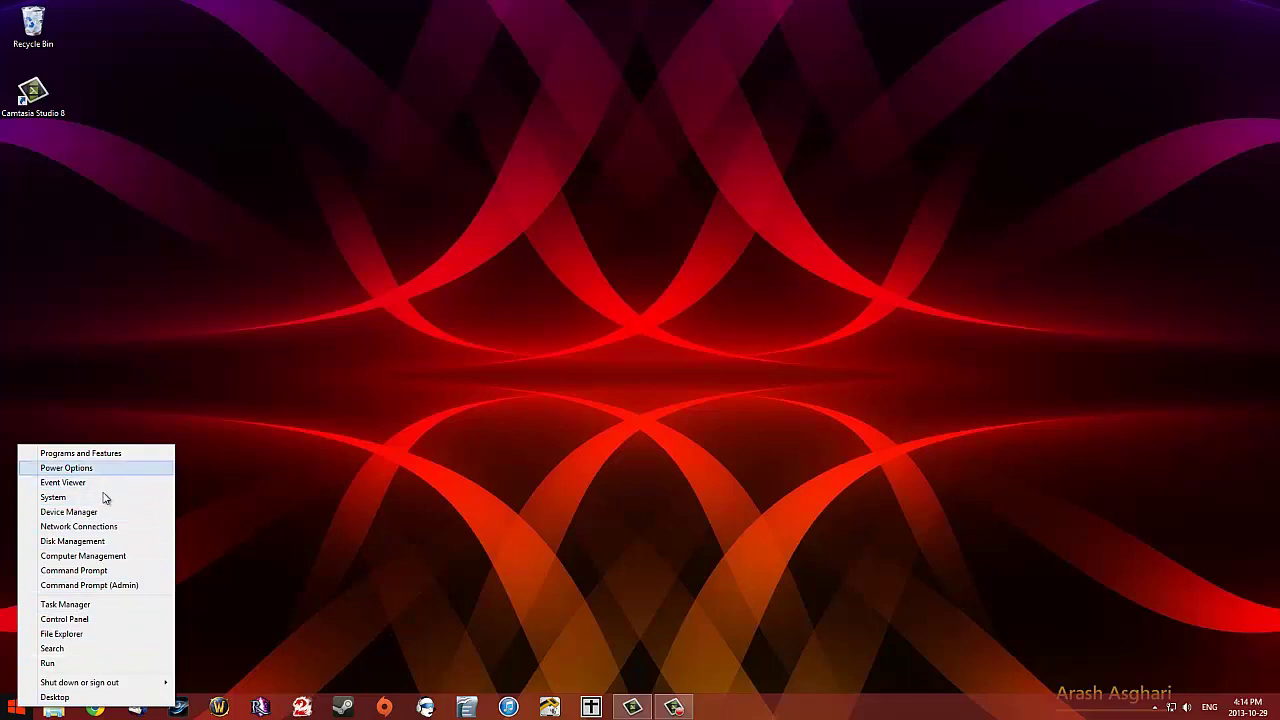
{"action": "left_click", "coordinate": [409, 341]}
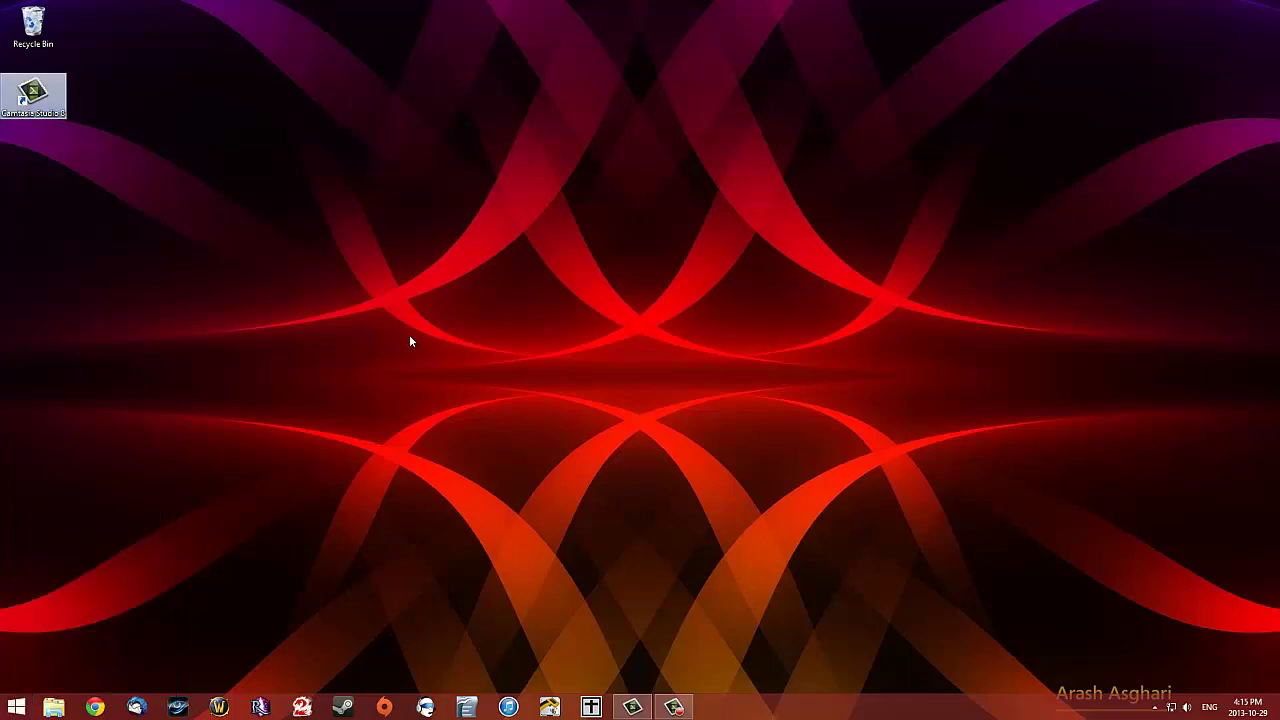